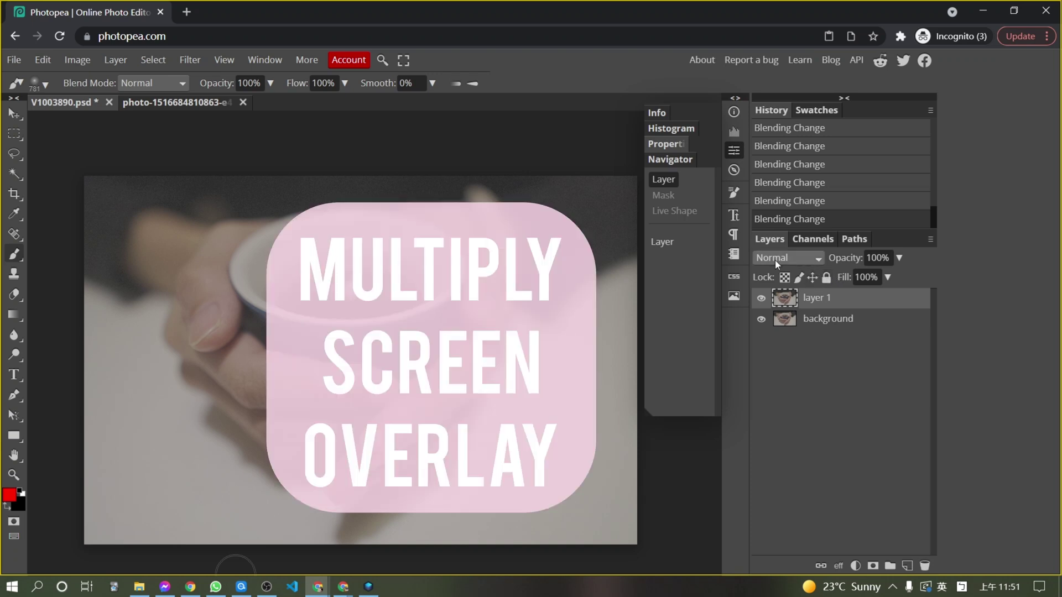
Browse layer 1's blend mode list, leaving it at Normal
left_click(791, 259)
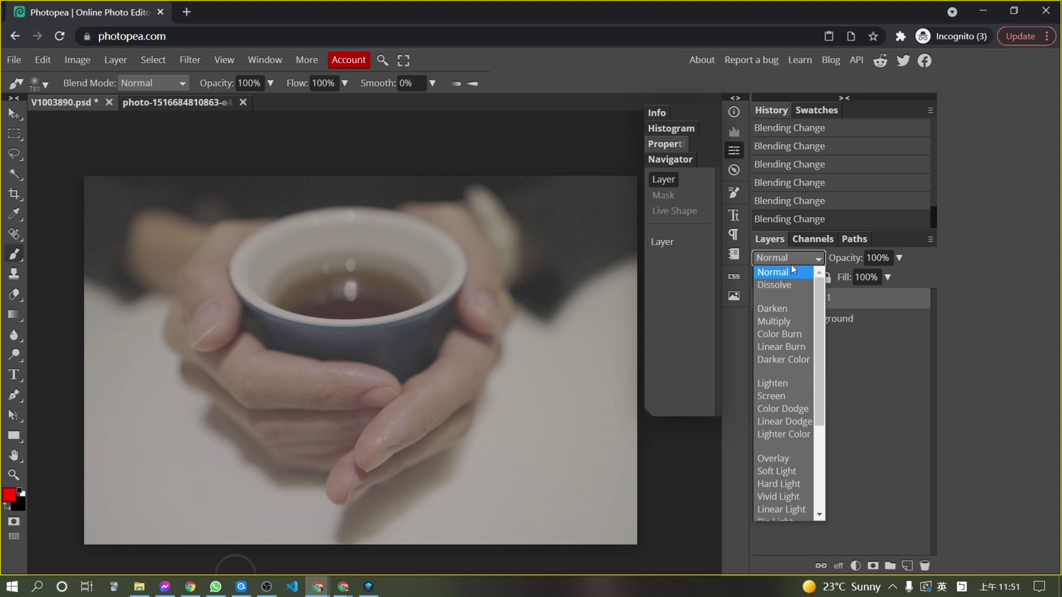
left_click(896, 369)
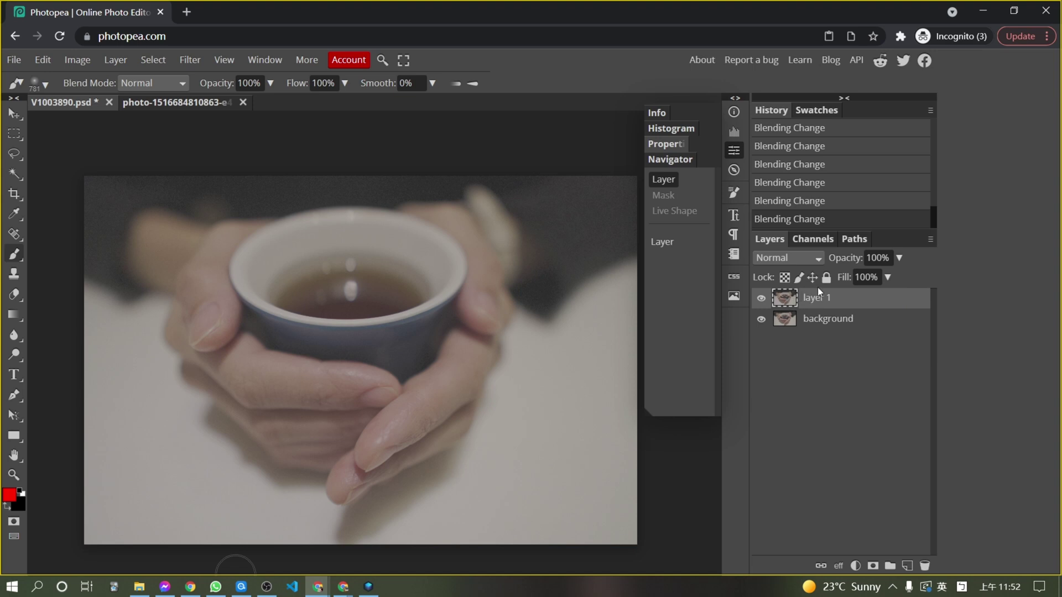
left_click(801, 261)
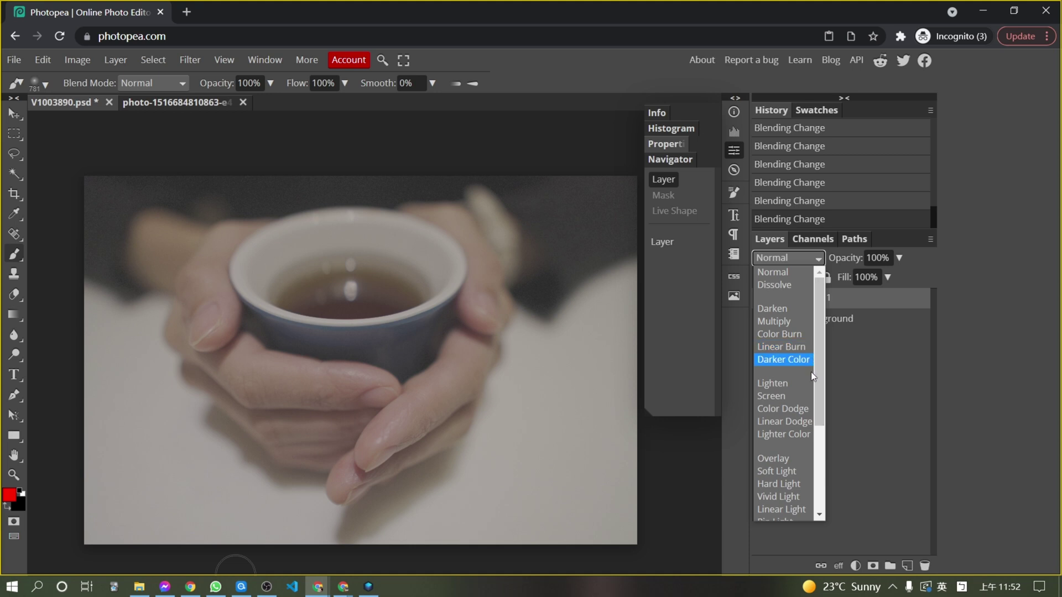
scroll(779, 360, "down", 3)
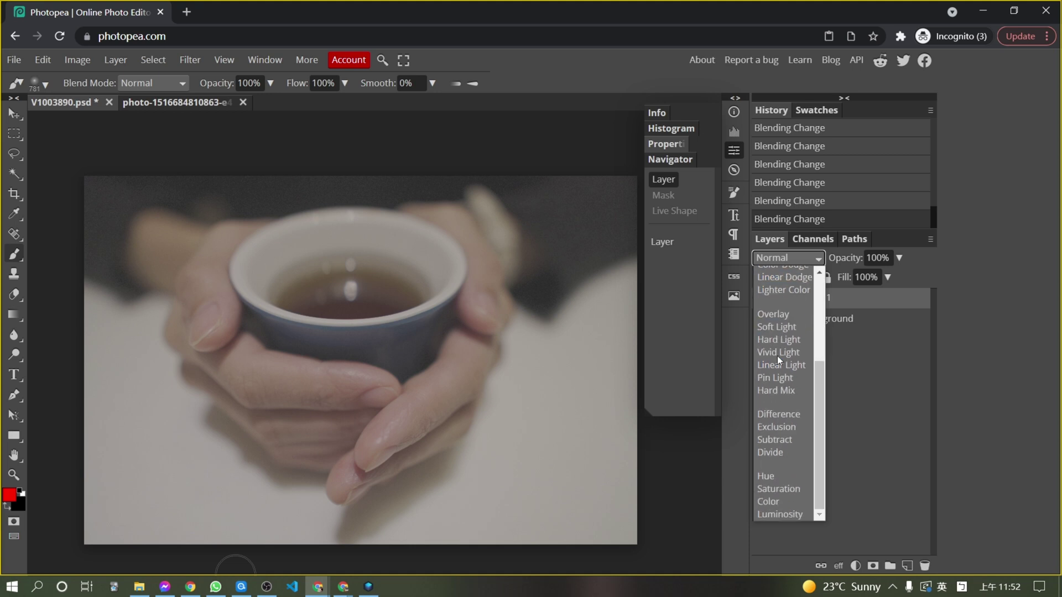
scroll(777, 358, "up", 3)
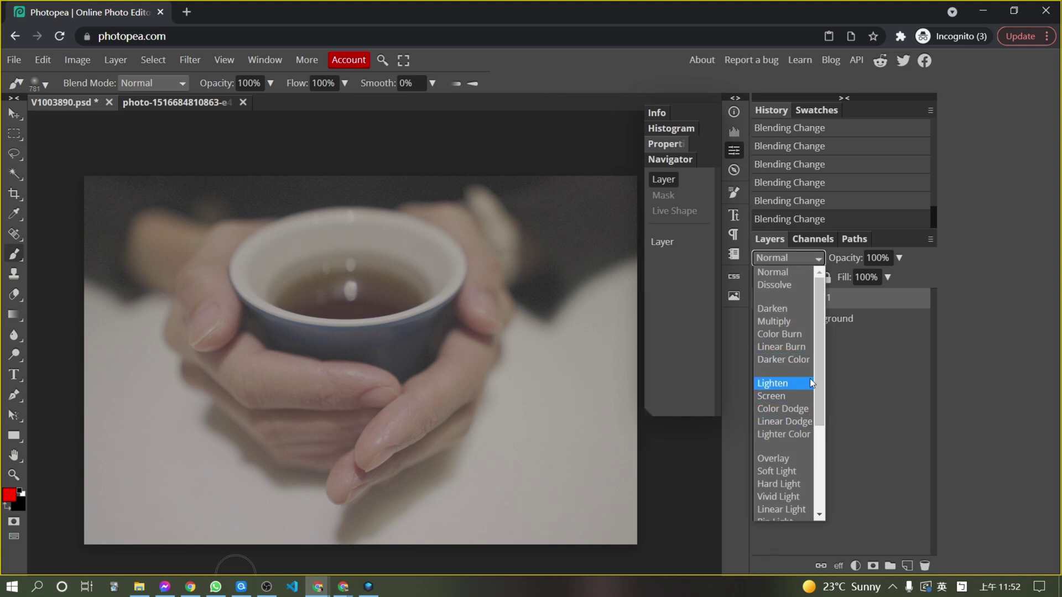
scroll(810, 378, "down", 3)
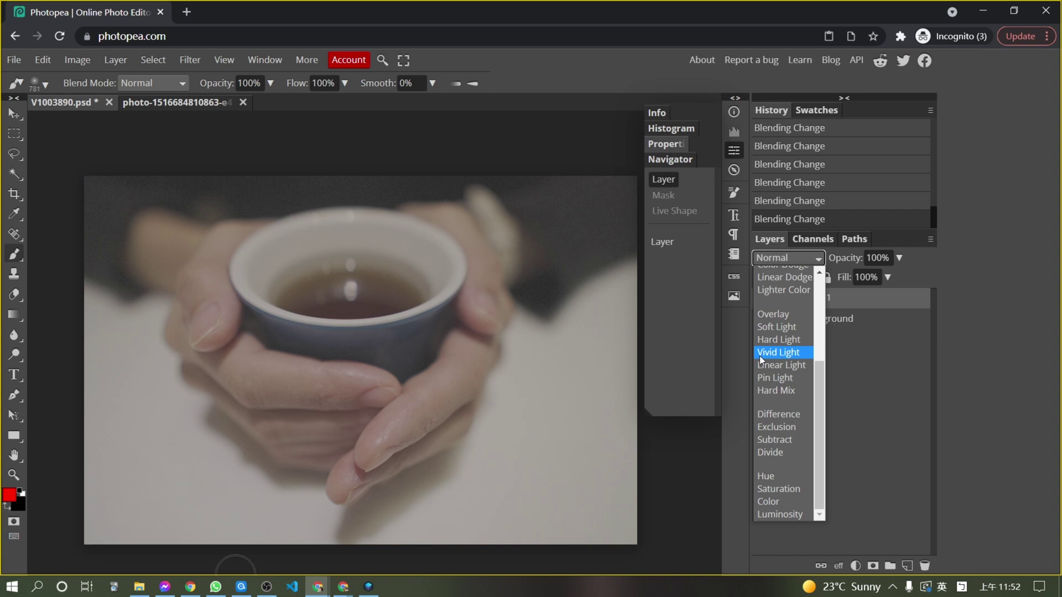
left_click(905, 360)
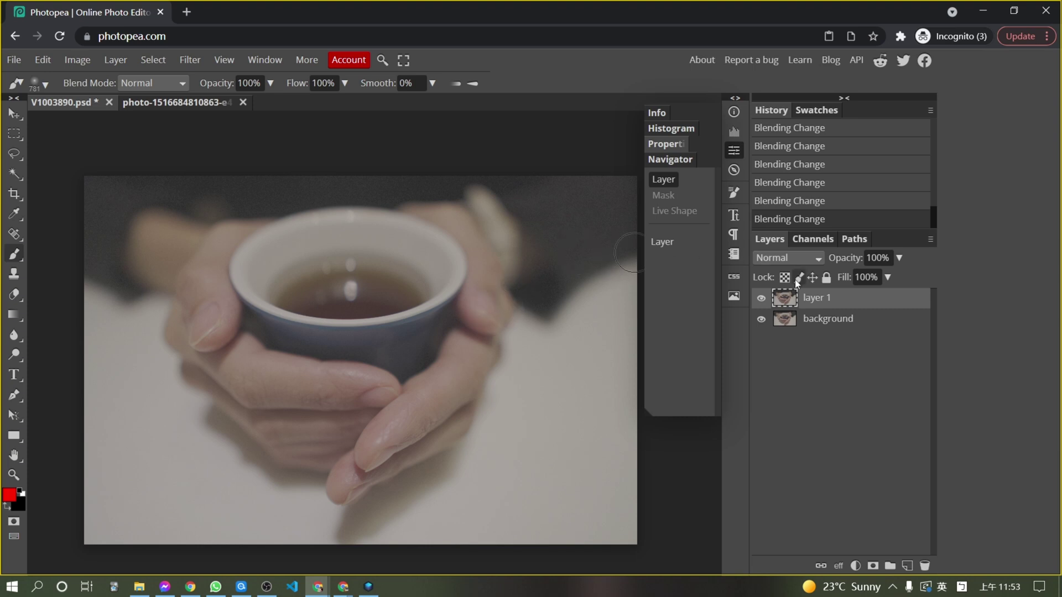
Set layer 1's blend mode to Multiply with the arrow keys, darkening the tea-cup photo
left_click(797, 255)
key("Escape")
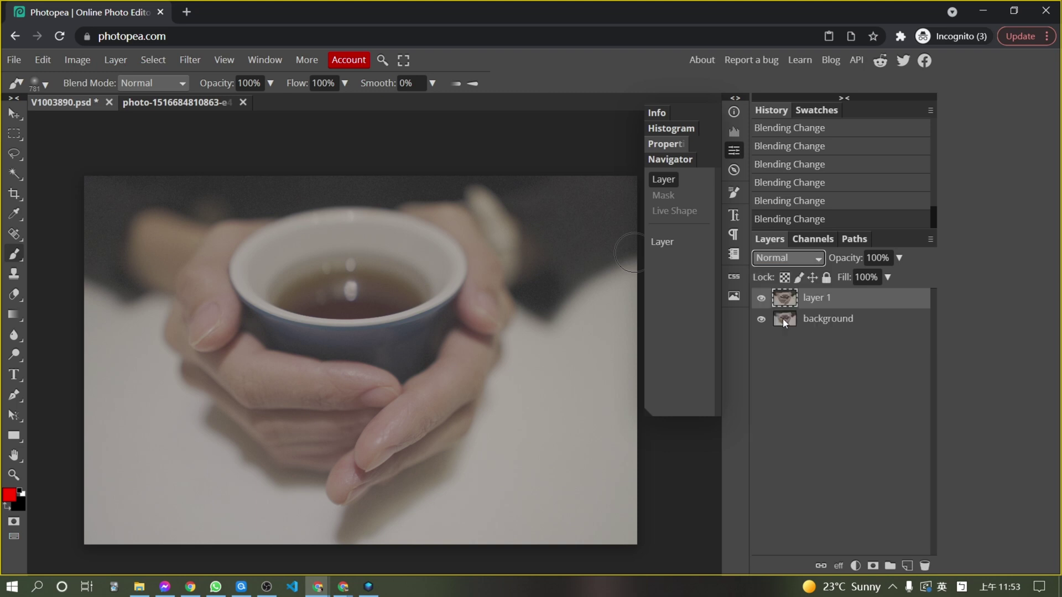
key("Down")
key("Down")
key("Down")
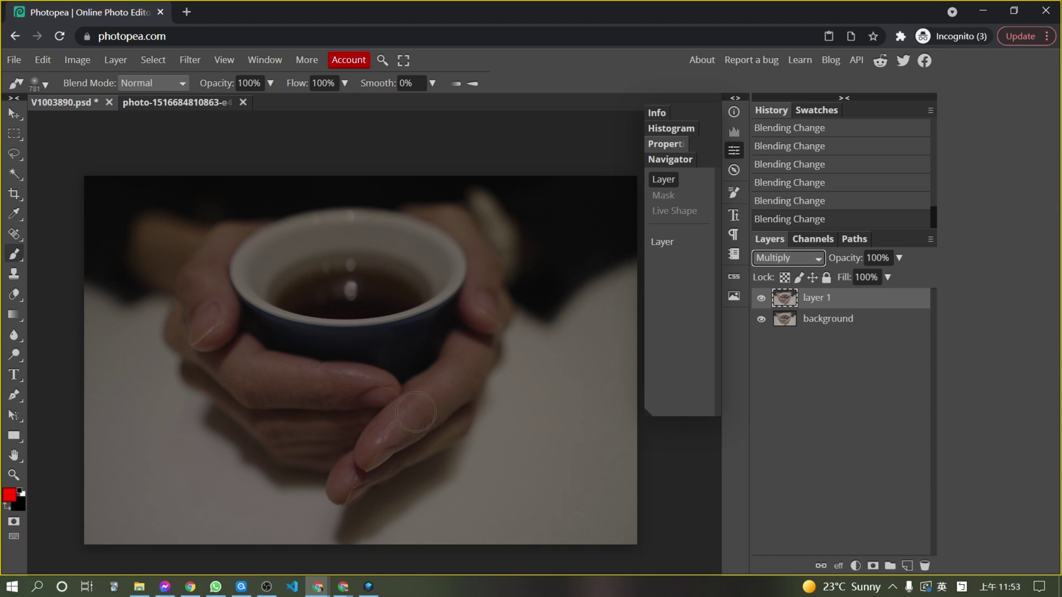
Switch layer 1's blend mode from Multiply to Screen
left_click(798, 251)
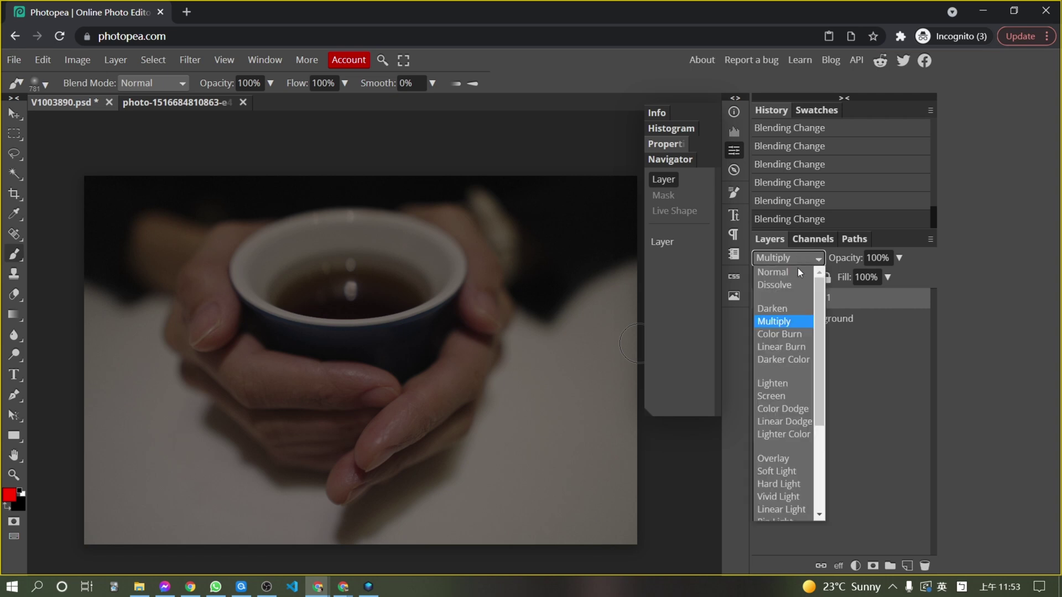
key("Escape")
key("shift+alt+s")
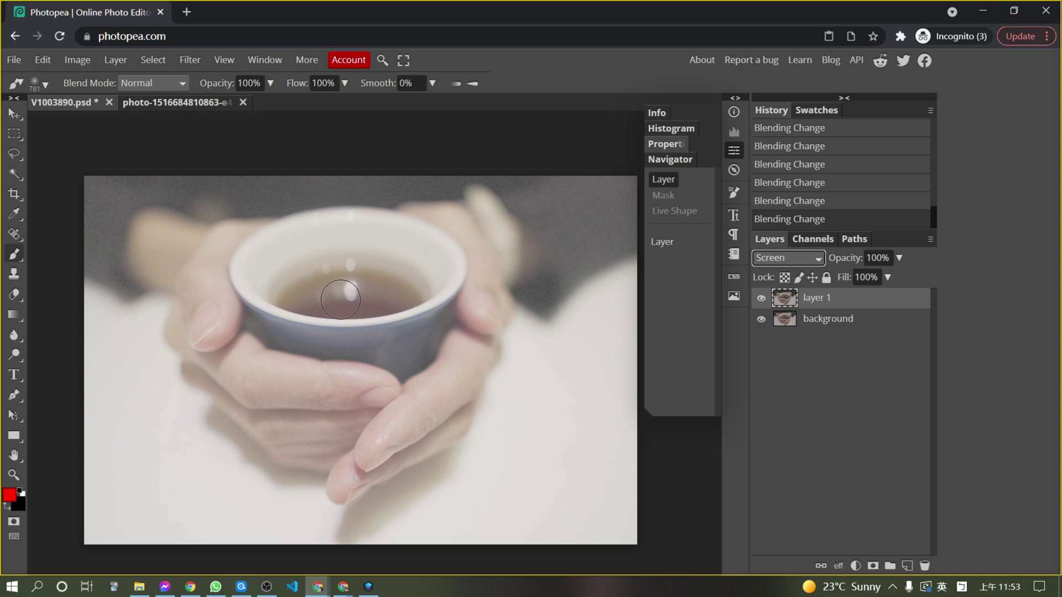
Change layer 1's blend mode to Overlay for stronger contrast
left_click(794, 257)
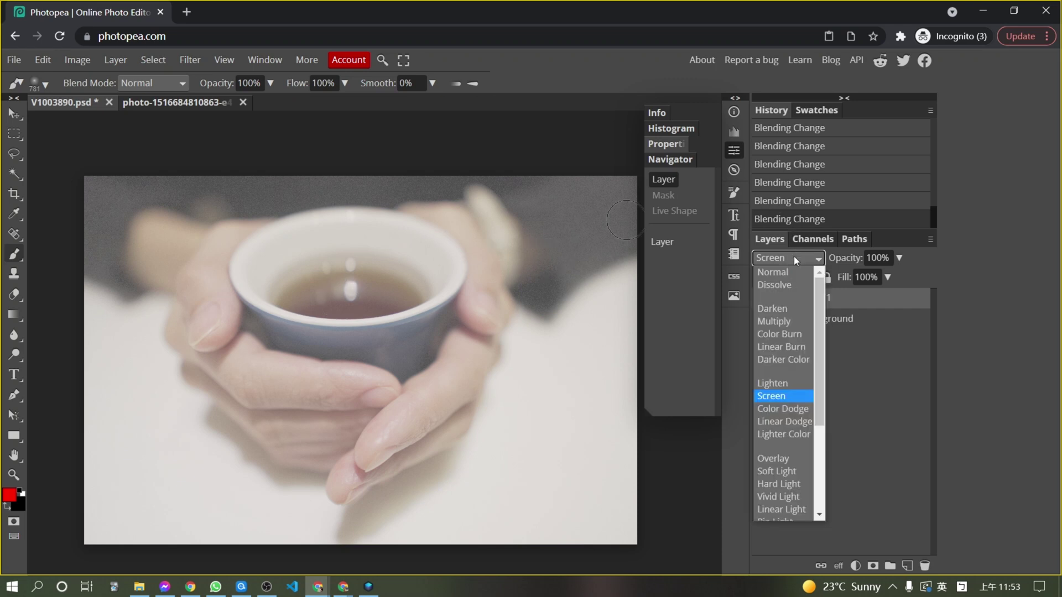
left_click(785, 453)
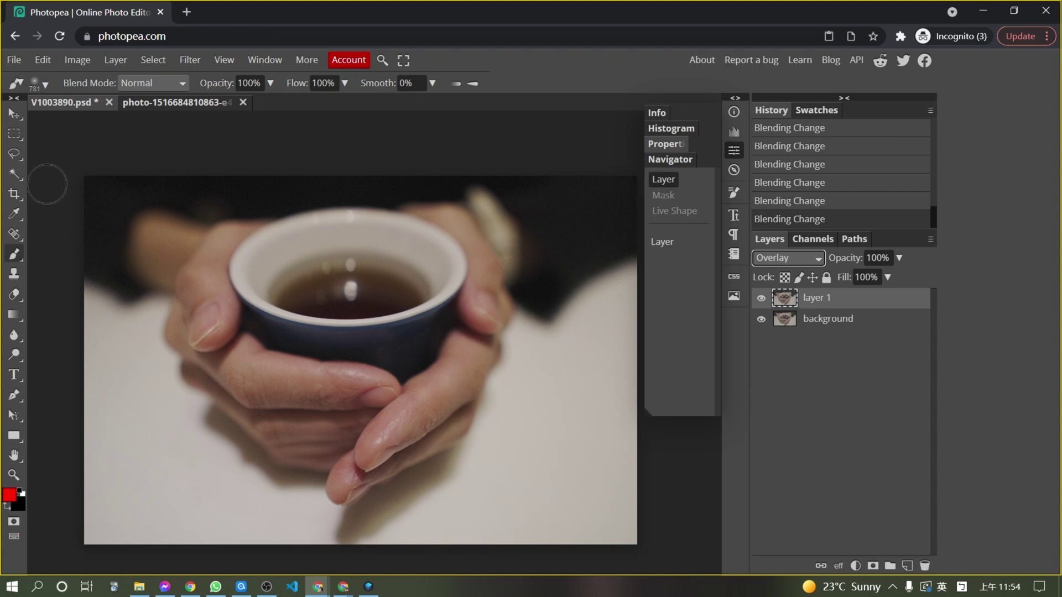
On the beach portrait, set layer 1 to Overlay and lower its opacity below 100%
left_click(190, 103)
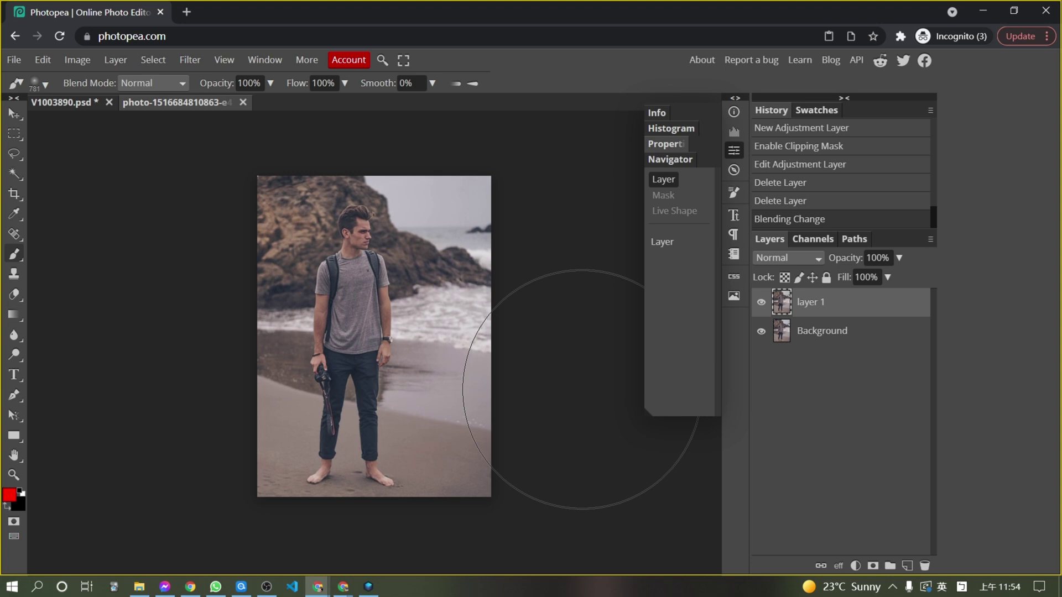
left_click(776, 256)
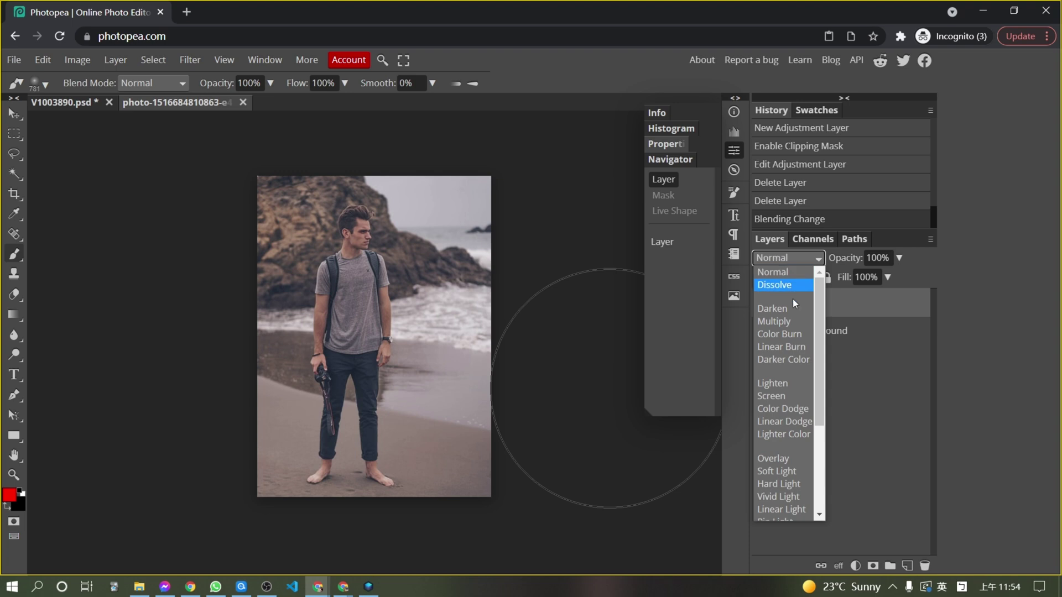
left_click(787, 459)
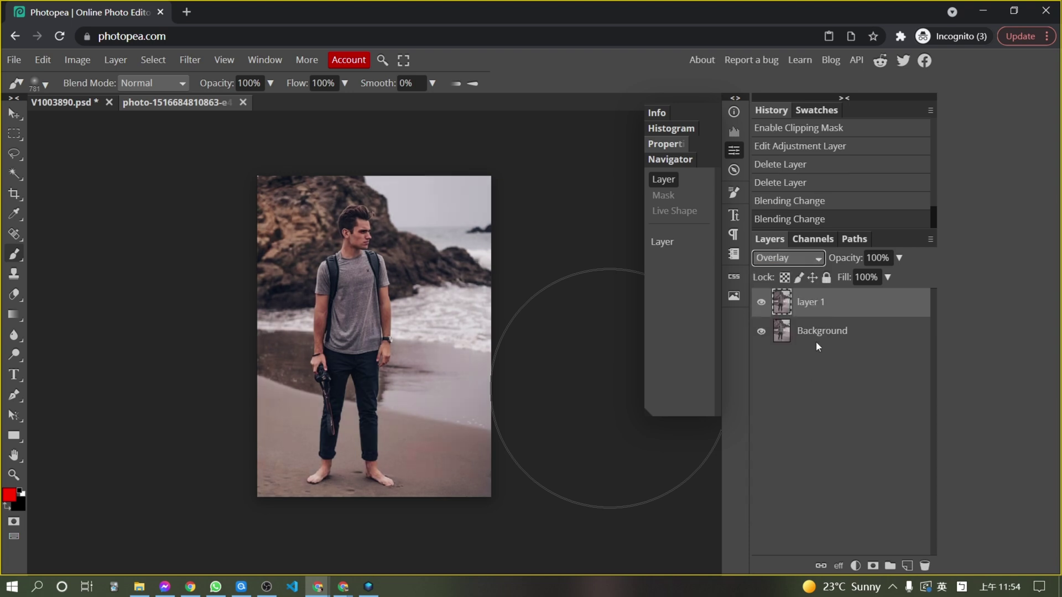
left_click(898, 258)
left_click_drag(902, 279, 880, 279)
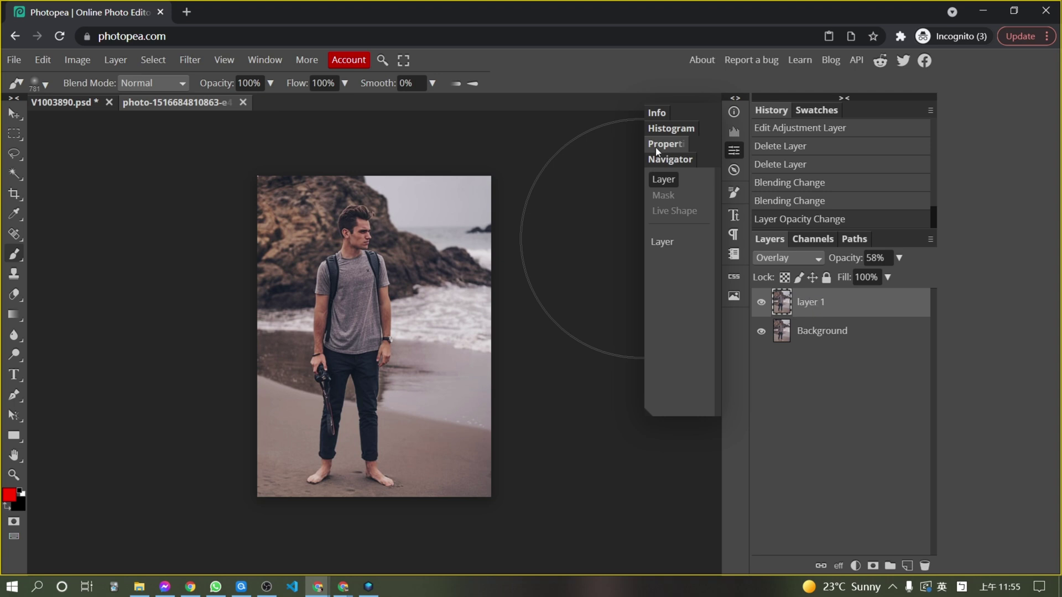
Try Soft Light on layer 1 and raise its opacity back to 100%
left_click(791, 258)
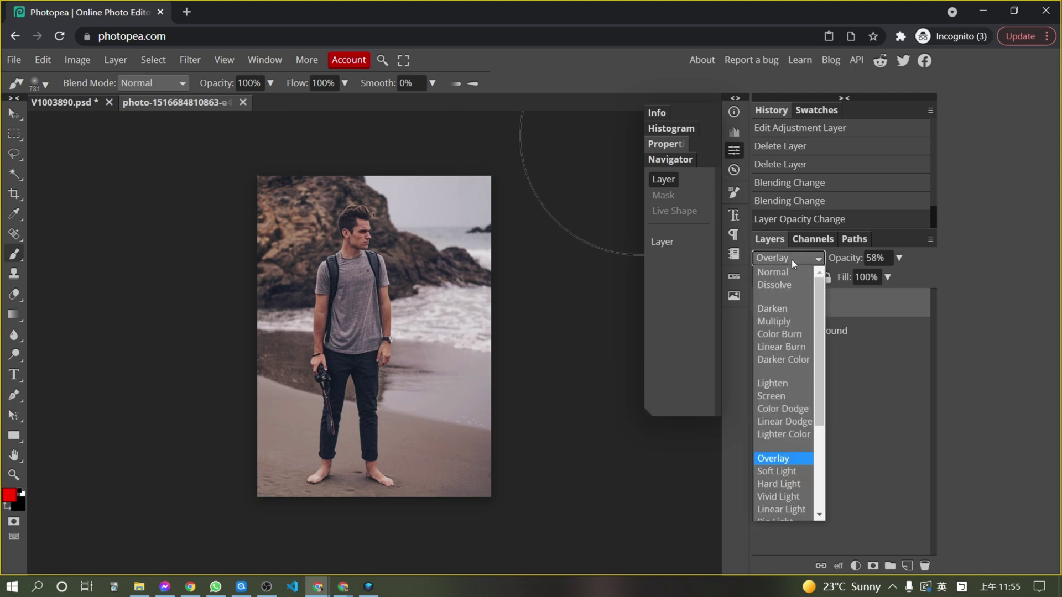
left_click(796, 474)
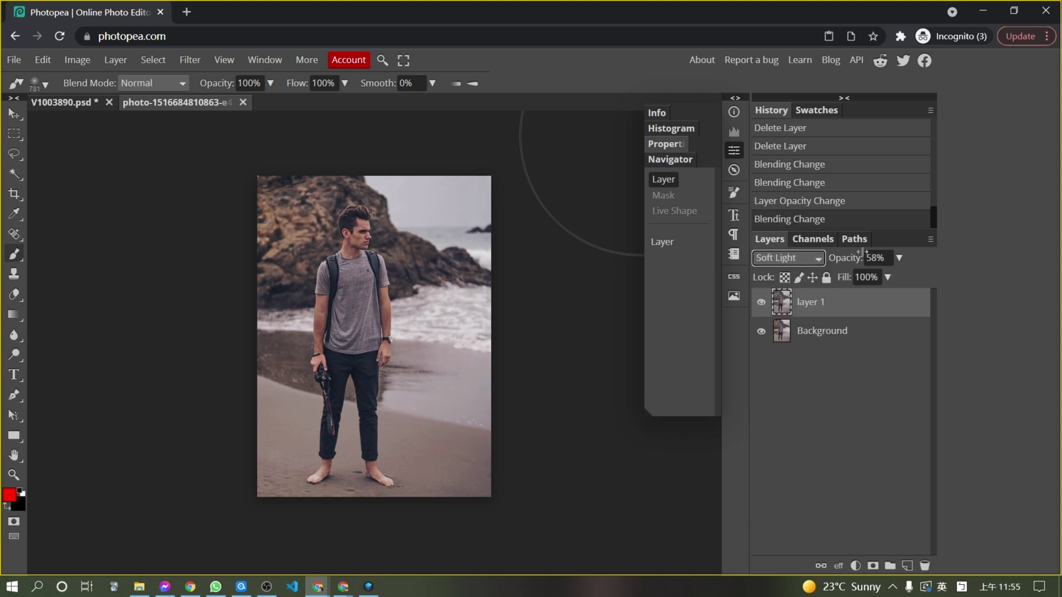
left_click(900, 258)
left_click_drag(878, 281, 917, 280)
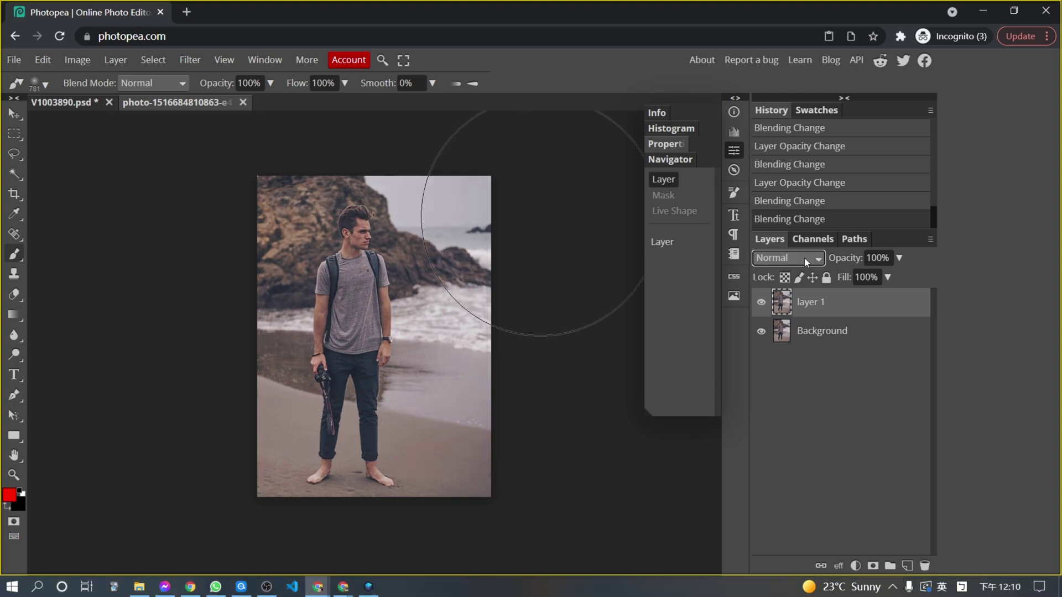
Set the beach portrait's layer 1 blend mode to Multiply
left_click(810, 256)
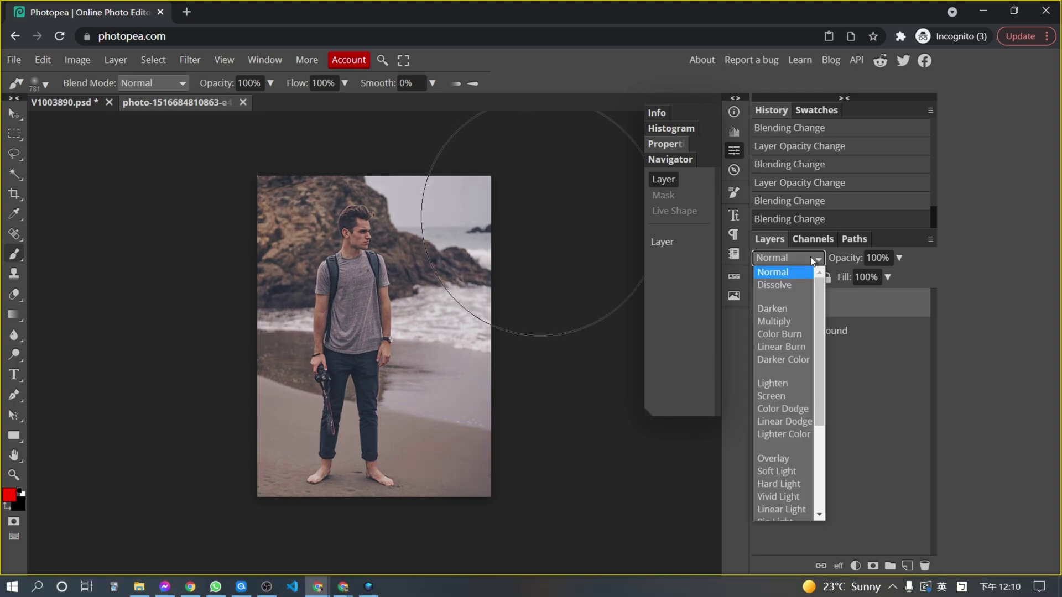
left_click(795, 320)
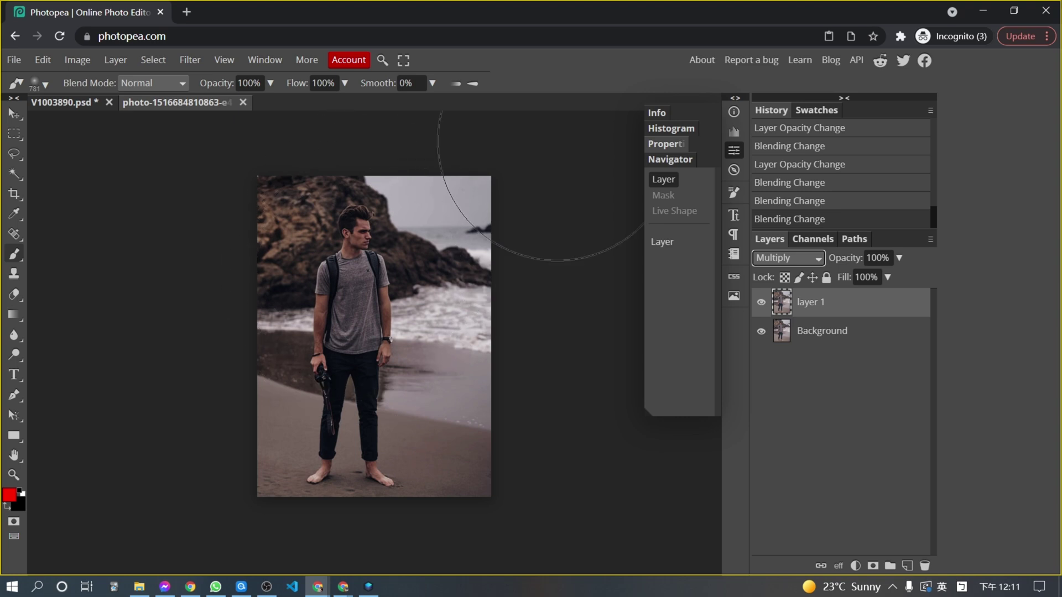
In layer 1's Blending Options, split the Background Blend If white handle to 80/147
right_click(829, 309)
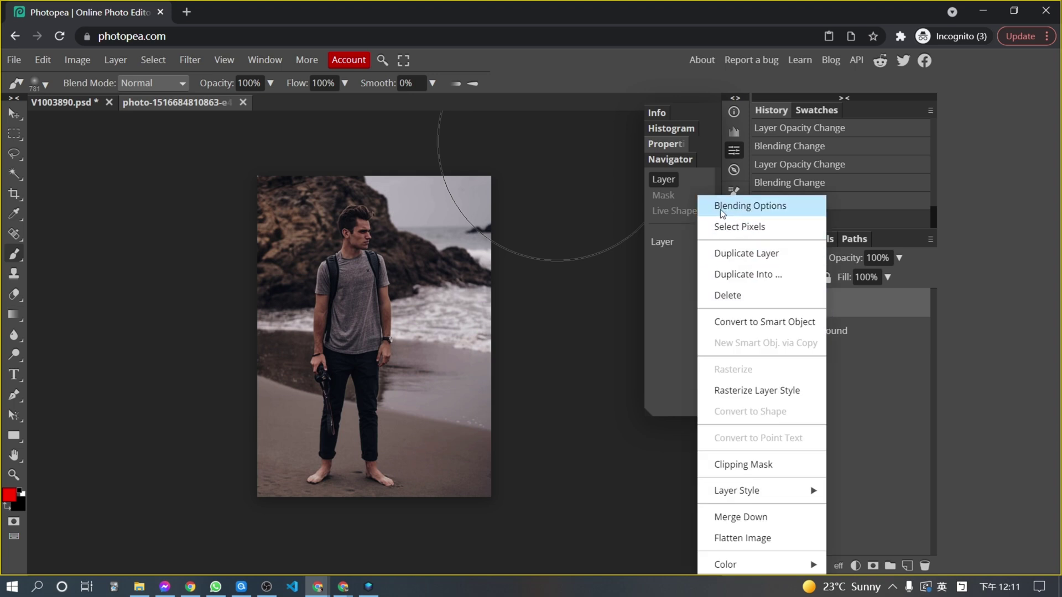
left_click(744, 208)
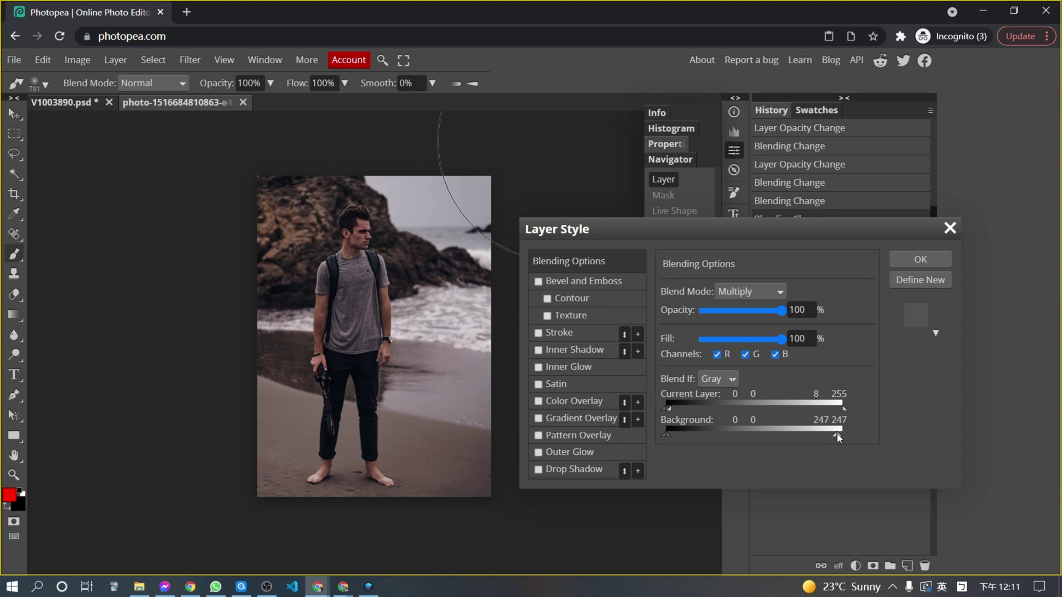
left_click_drag(788, 436, 721, 439)
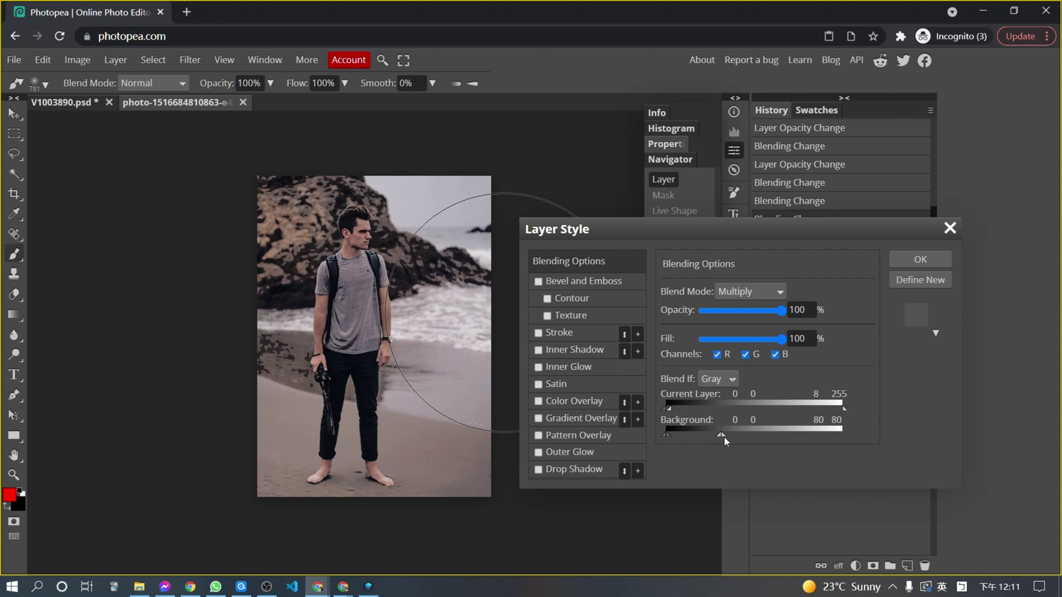
key("alt")
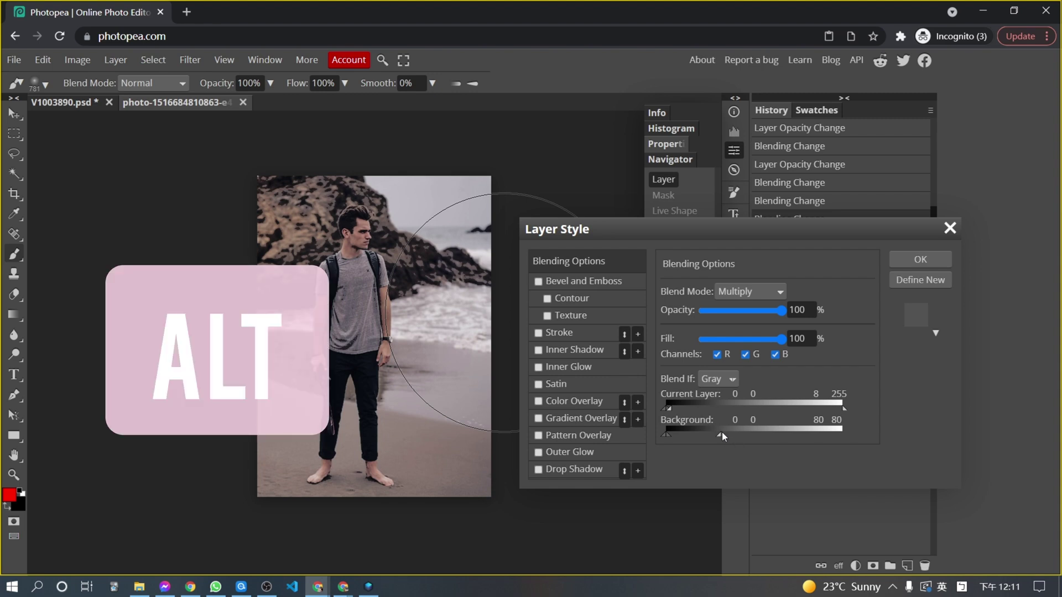
left_click_drag(725, 433, 795, 433)
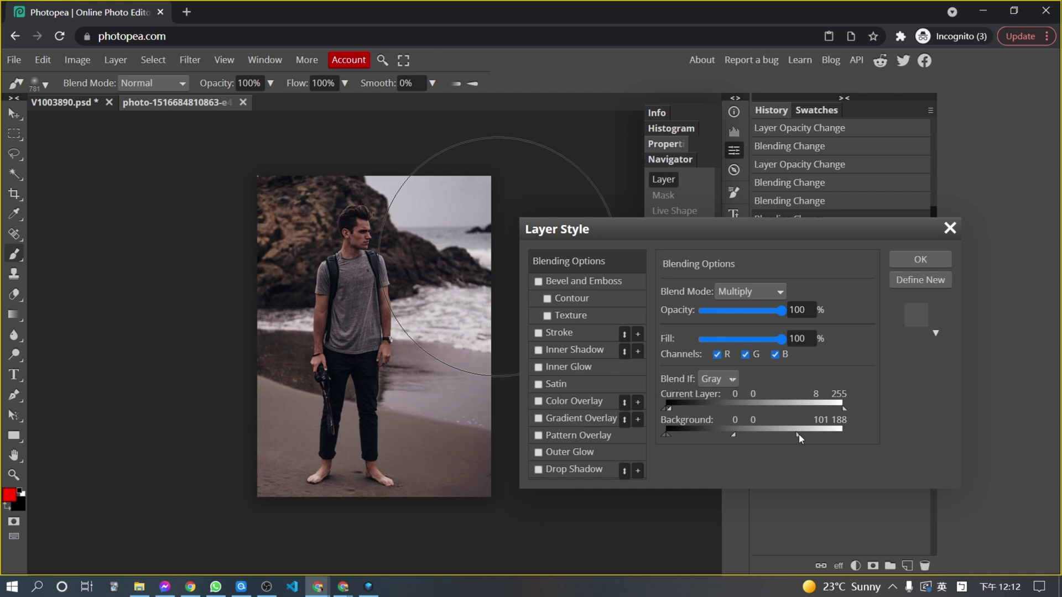
left_click_drag(798, 434, 722, 436)
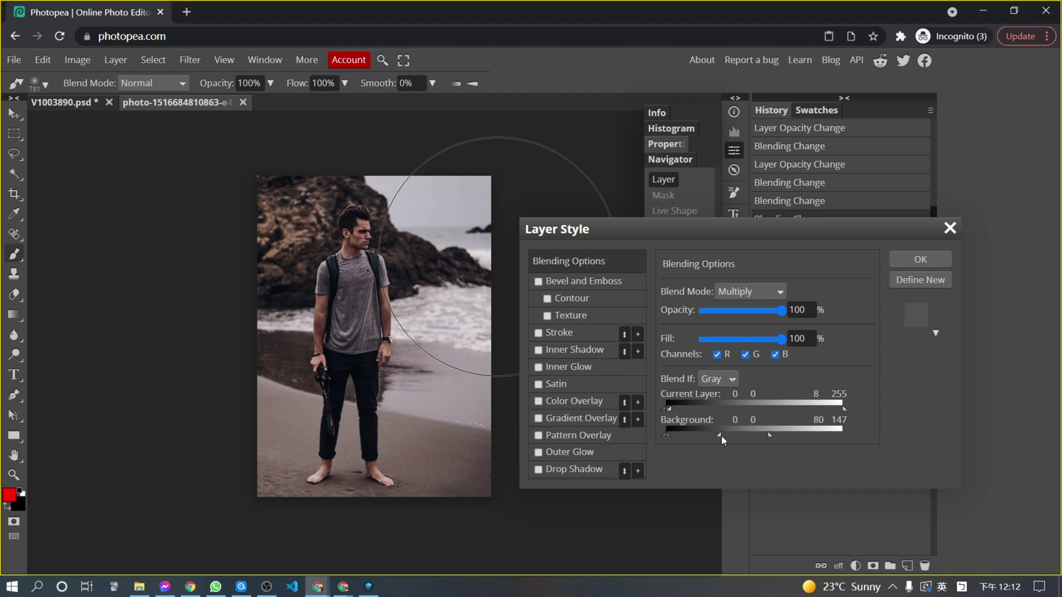
Apply the Blend If layer style, then hide and show layer 1 to compare
left_click(915, 262)
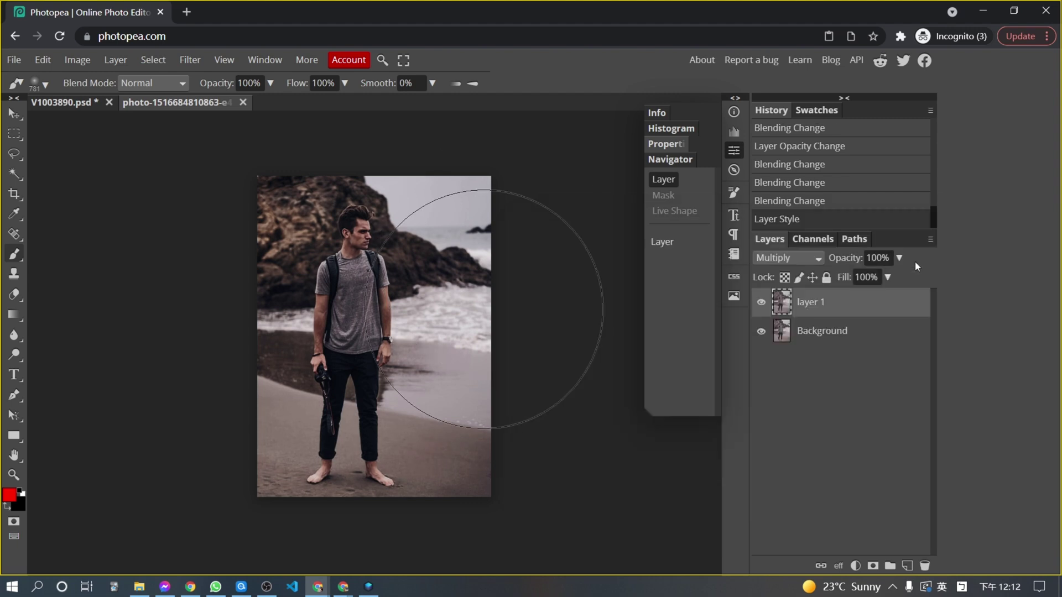
left_click(761, 303)
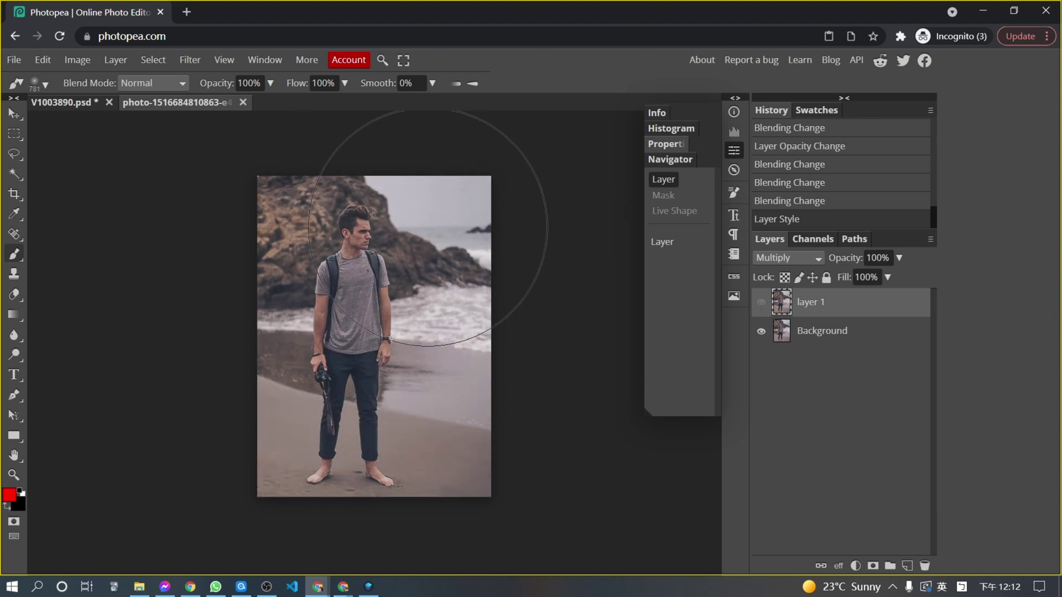
left_click(760, 304)
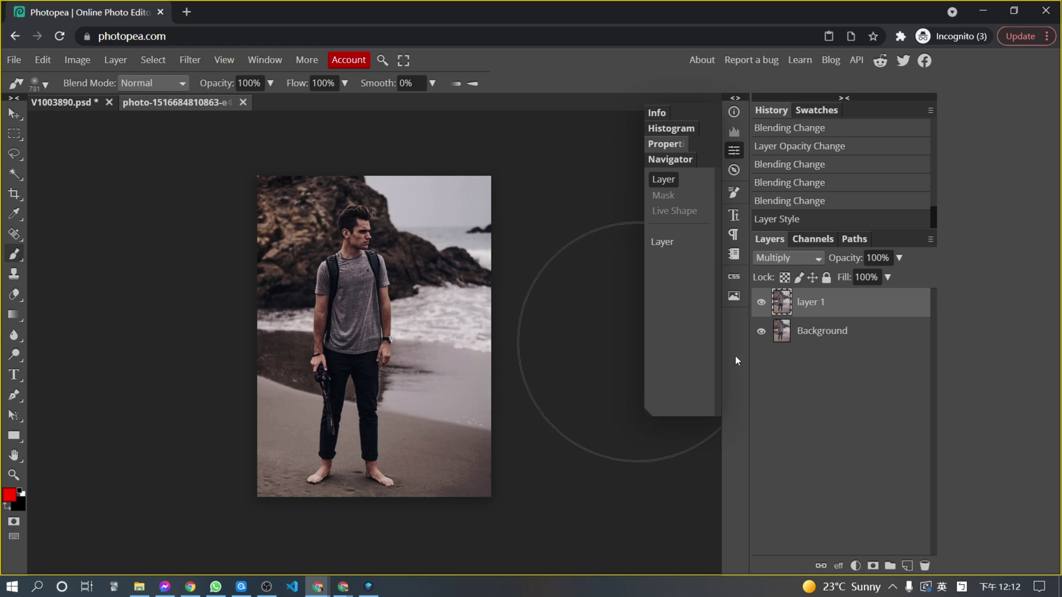
Add a new top layer and paint a 781 px, 0% hardness red glow over the upper right
left_click(907, 565)
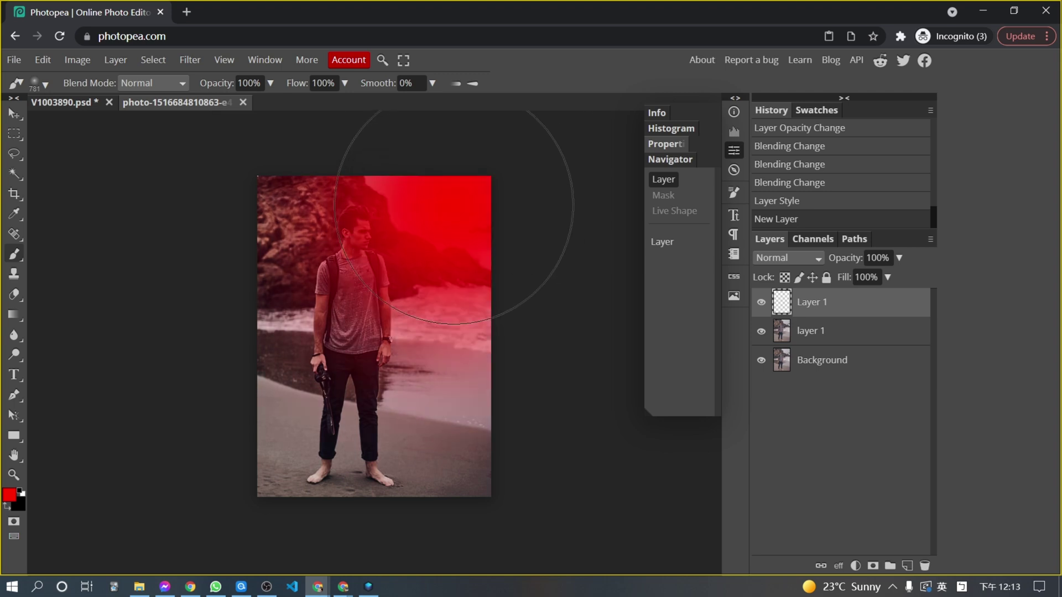
left_click(468, 213)
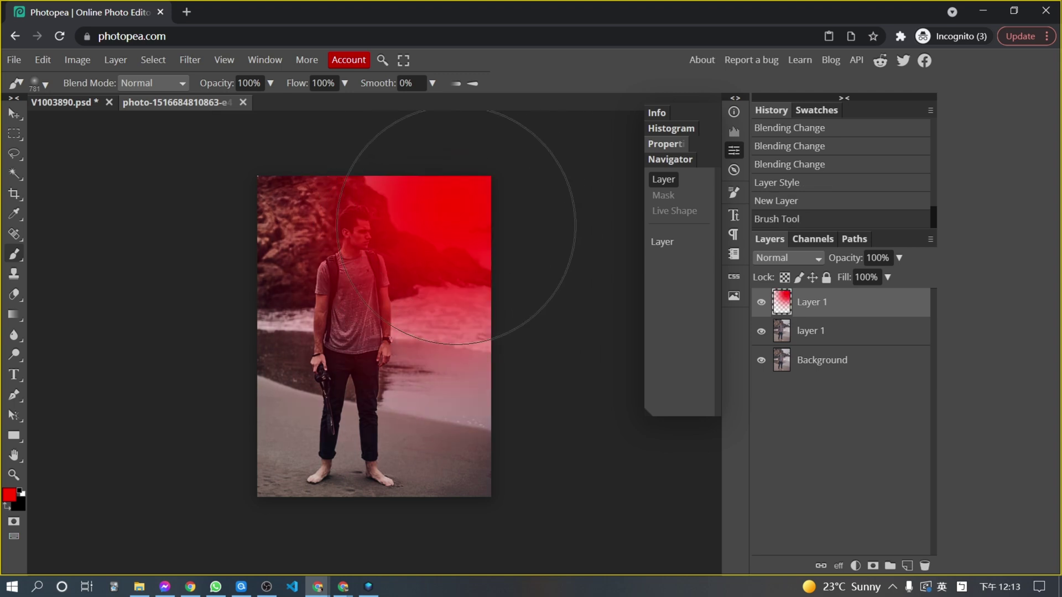
left_click(45, 86)
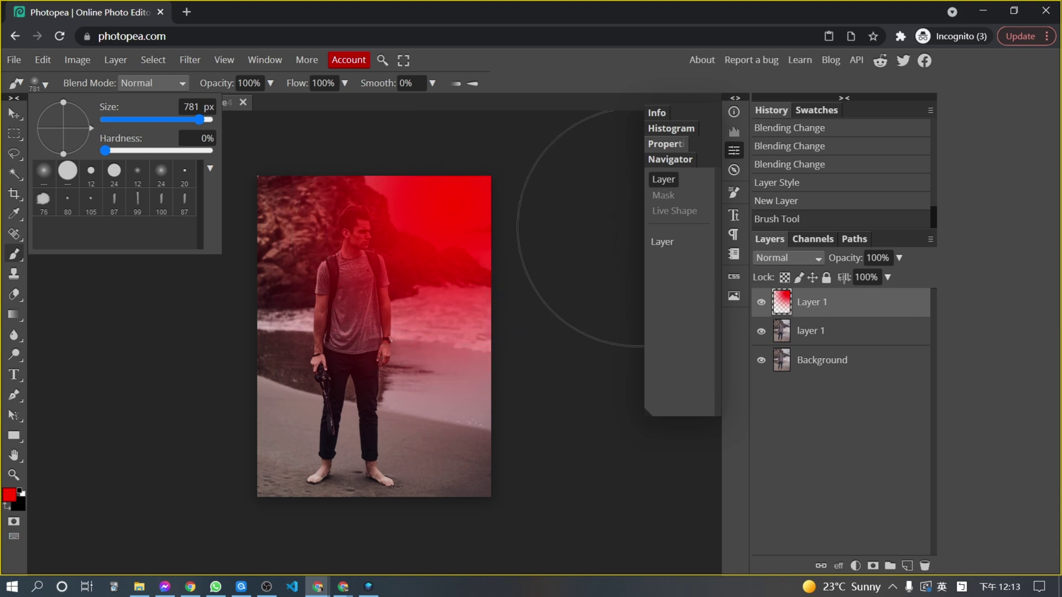
Set the red glow layer to Screen blend mode at 61% opacity
left_click(804, 257)
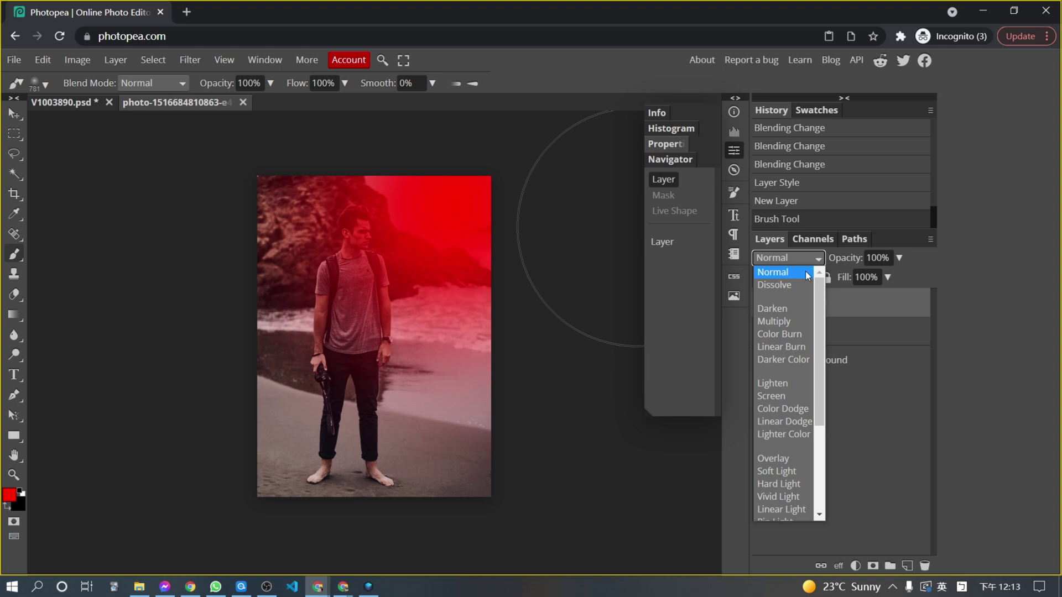
left_click(782, 397)
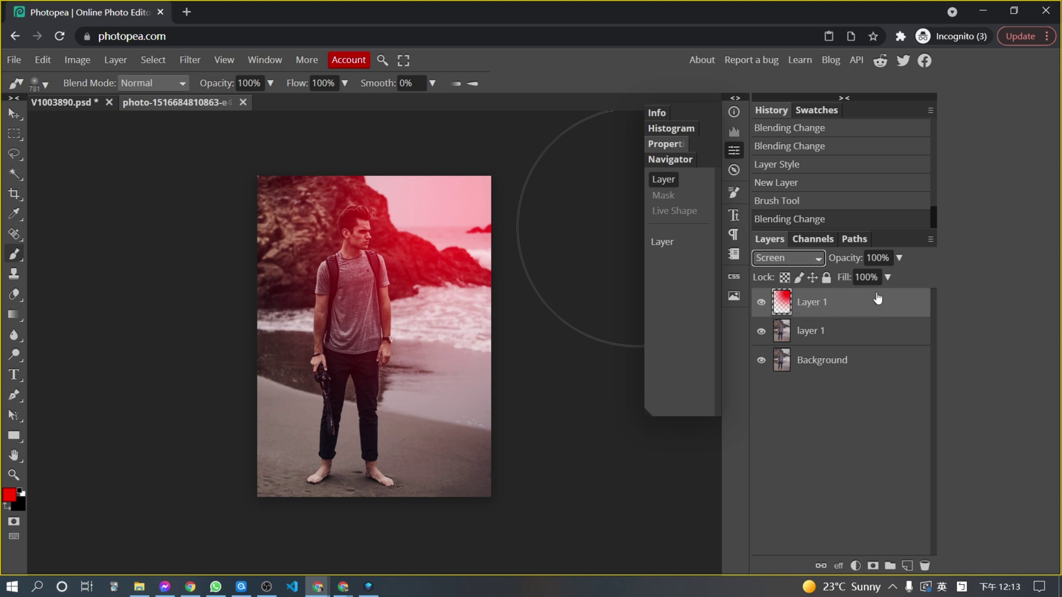
left_click(898, 258)
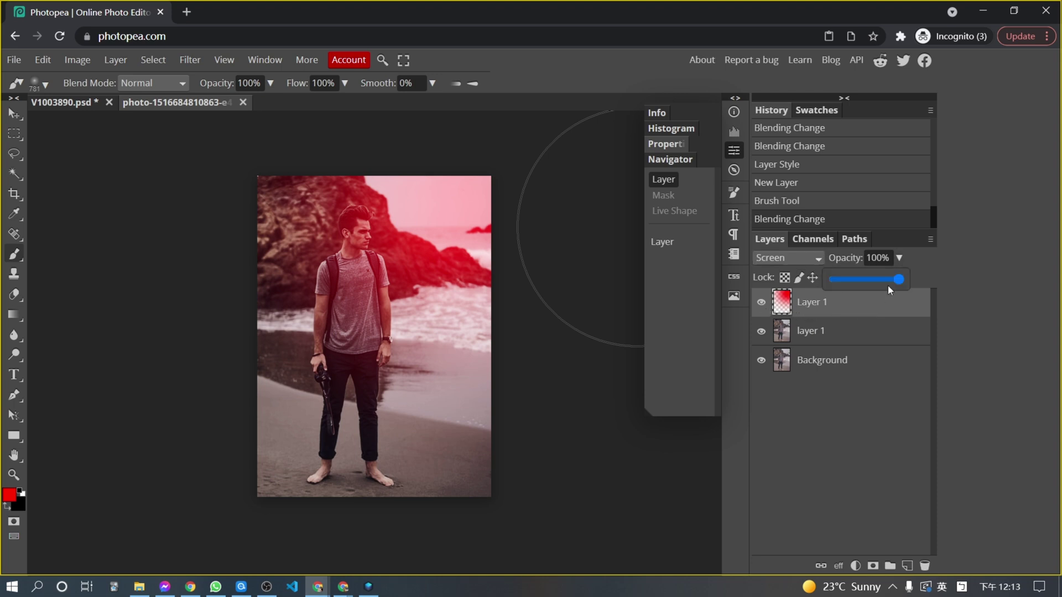
left_click(874, 280)
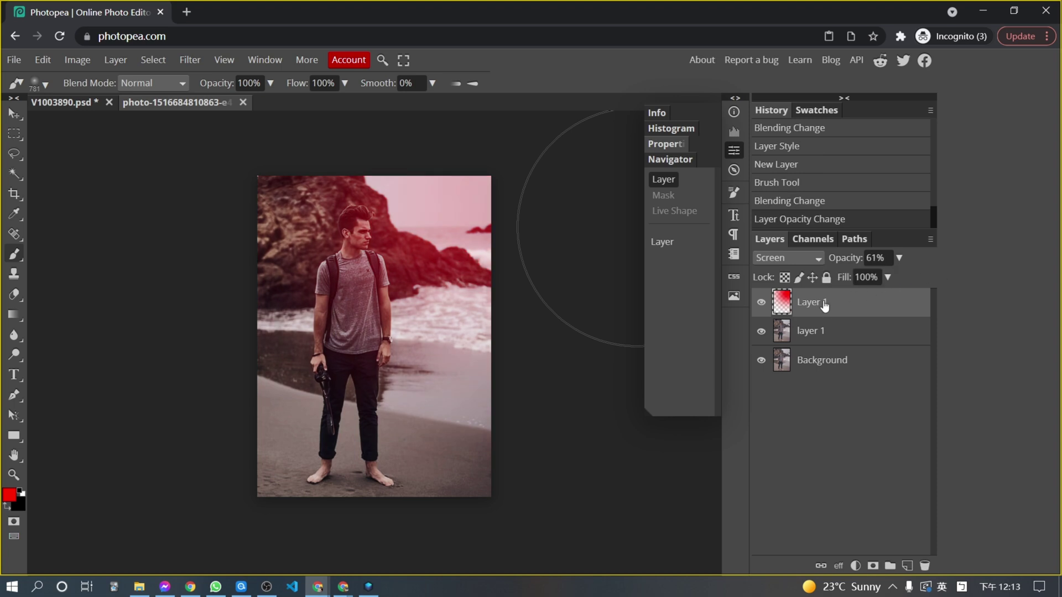
Add a Hue/Saturation adjustment layer clipped to the red glow layer
left_click(857, 566)
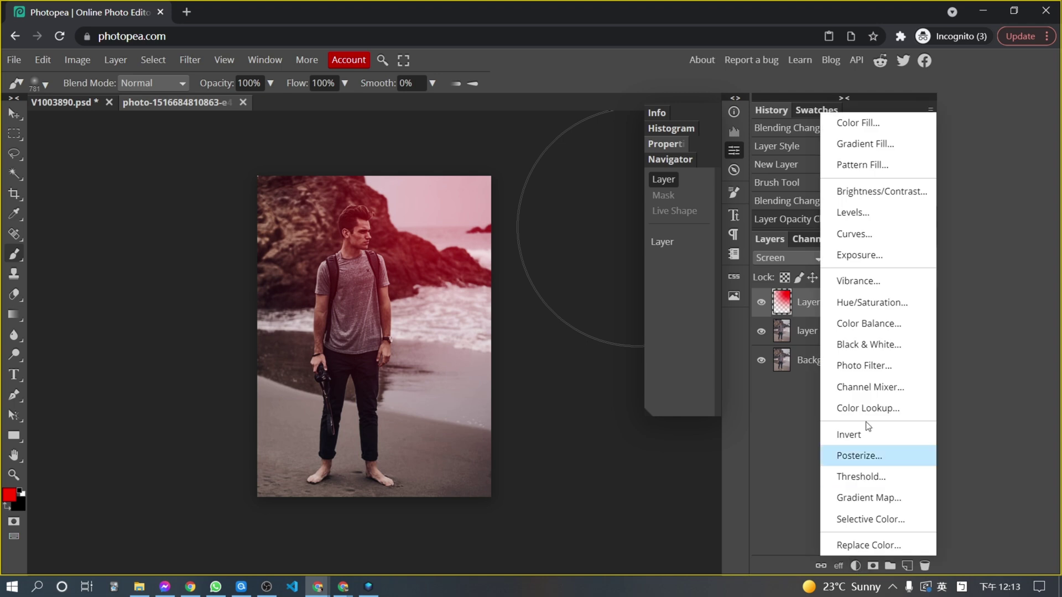
left_click(879, 303)
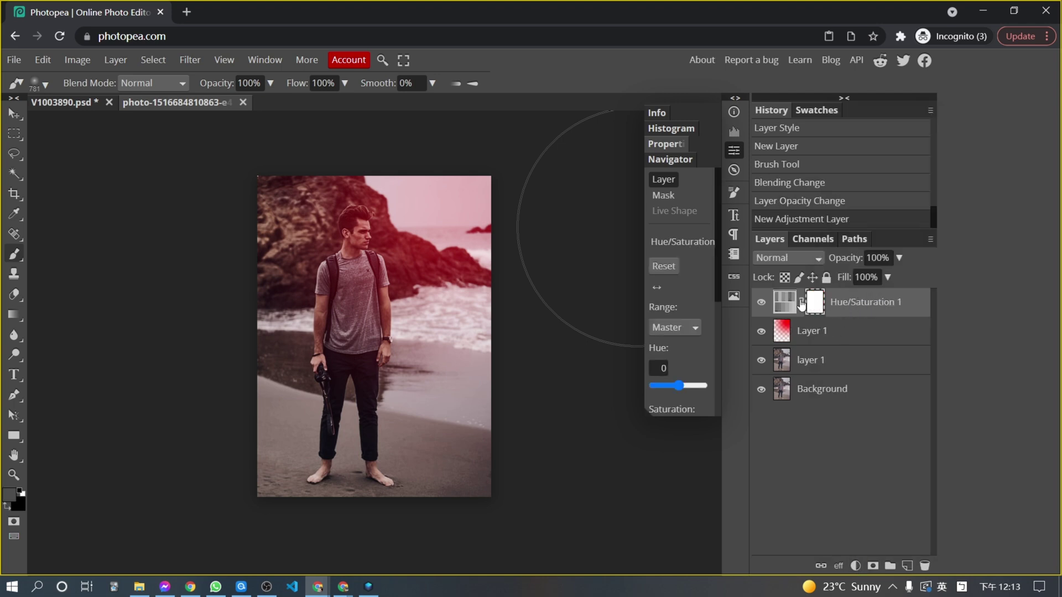
right_click(871, 310)
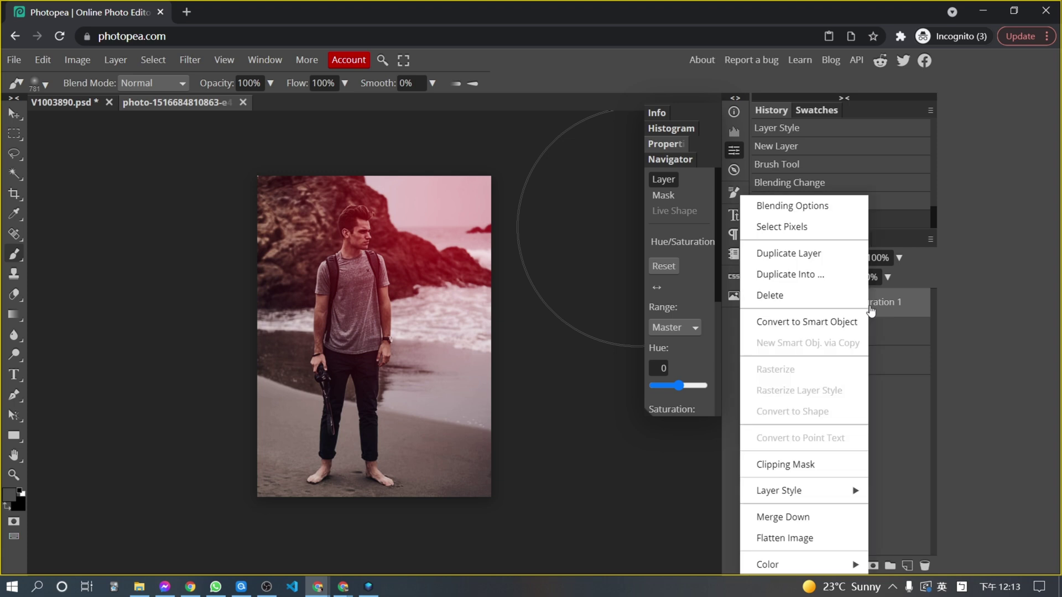
left_click(822, 463)
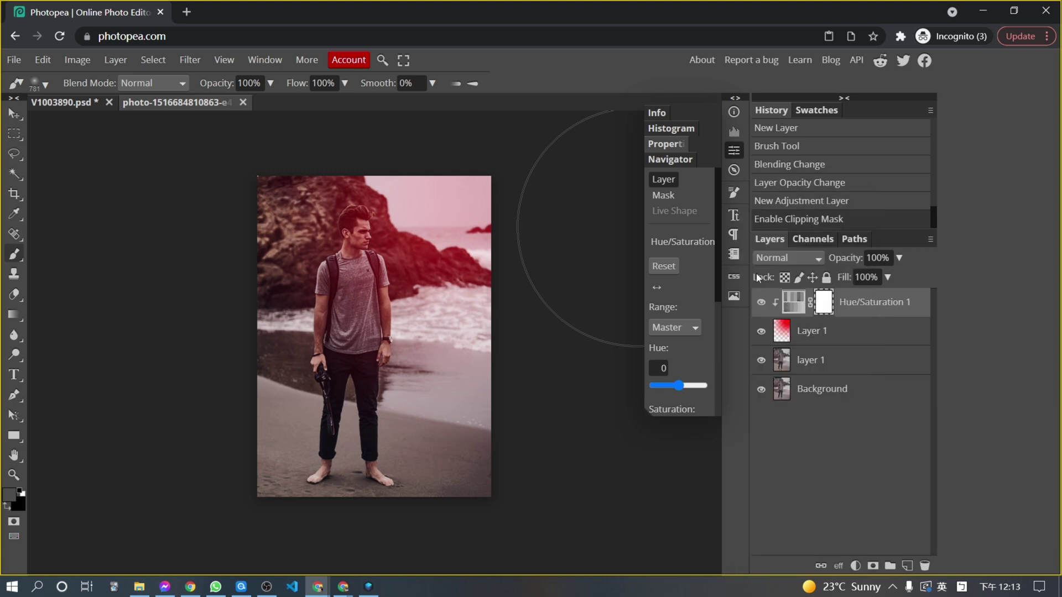
Set the adjustment's Hue to 27 and Saturation to -17, turning the glow orange
left_click_drag(649, 412, 521, 501)
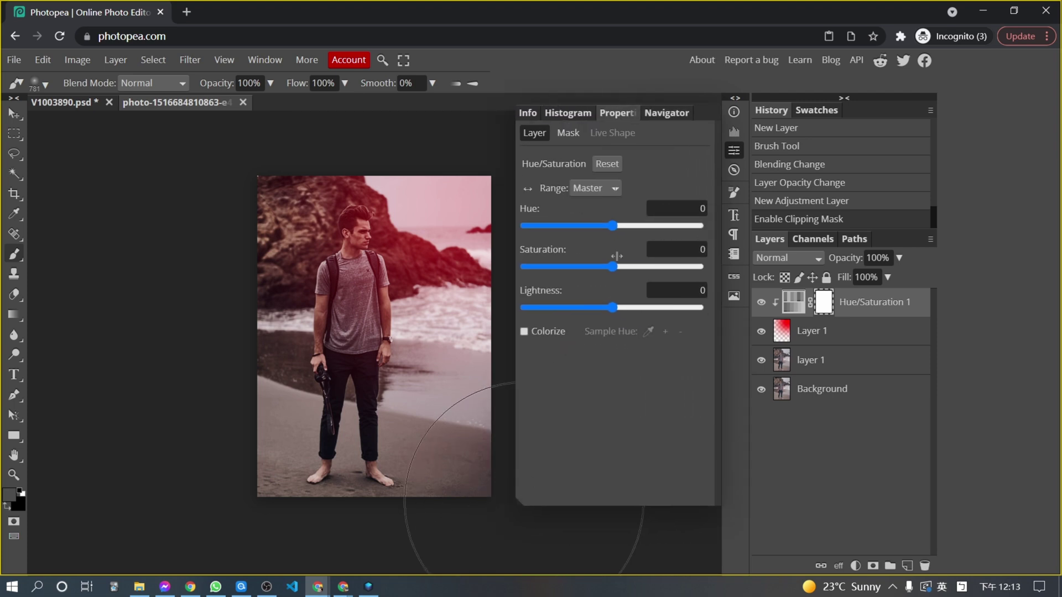
mouse_move(617, 229)
left_mouse_down()
mouse_move(514, 224)
mouse_move(624, 222)
left_mouse_up()
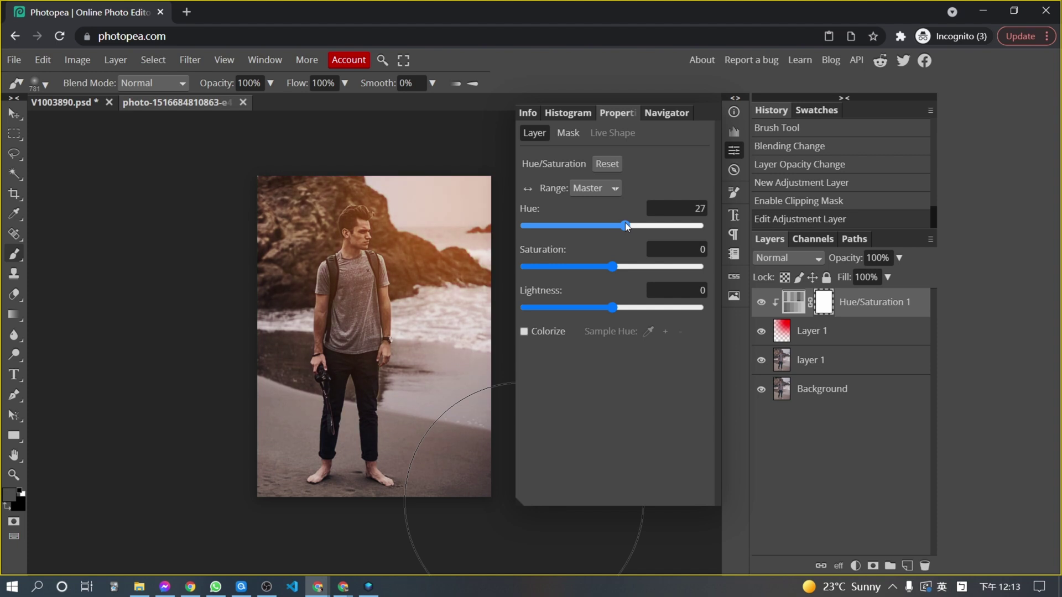
mouse_move(611, 266)
left_mouse_down()
mouse_move(587, 268)
mouse_move(597, 271)
left_mouse_up()
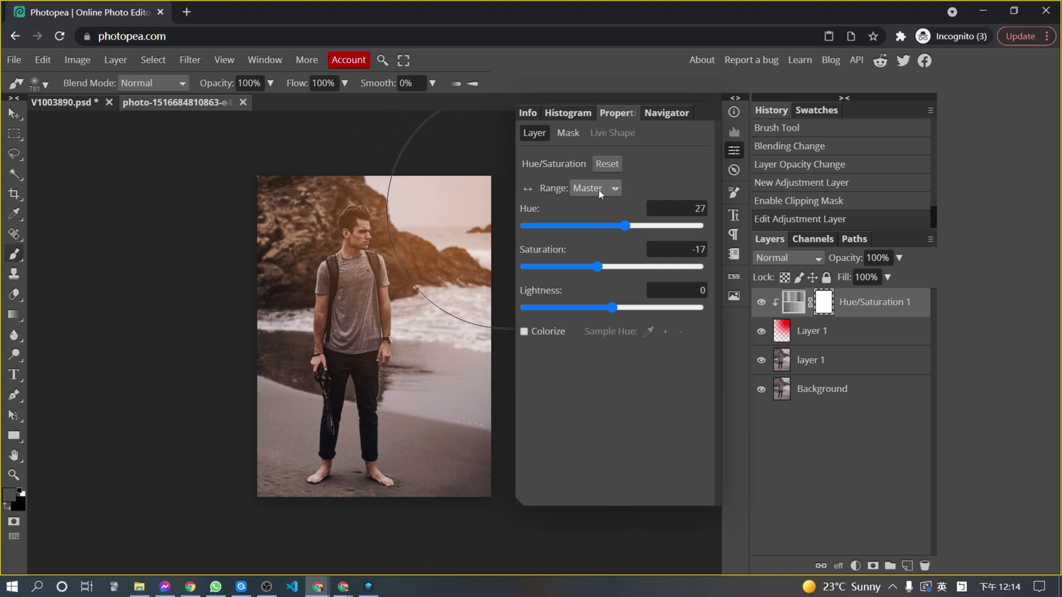
left_click(762, 330)
left_click(761, 360)
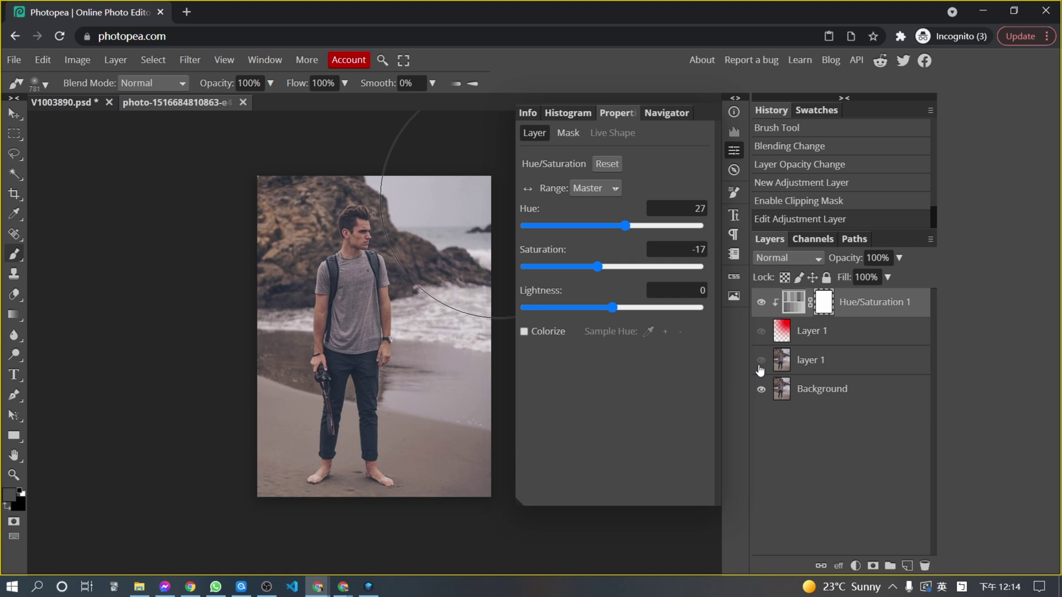
left_click(761, 359)
left_click(760, 331)
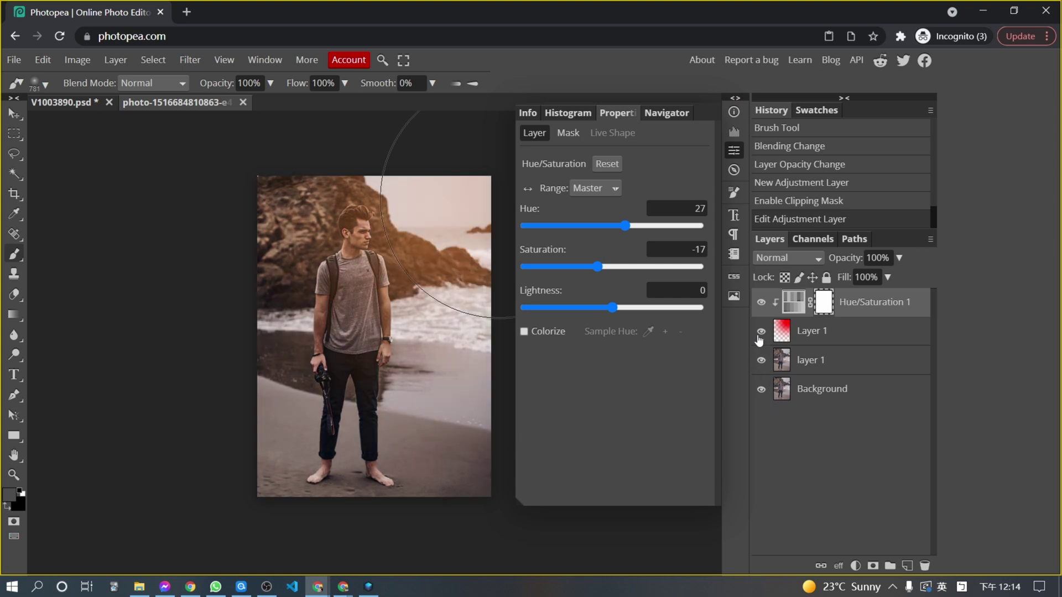